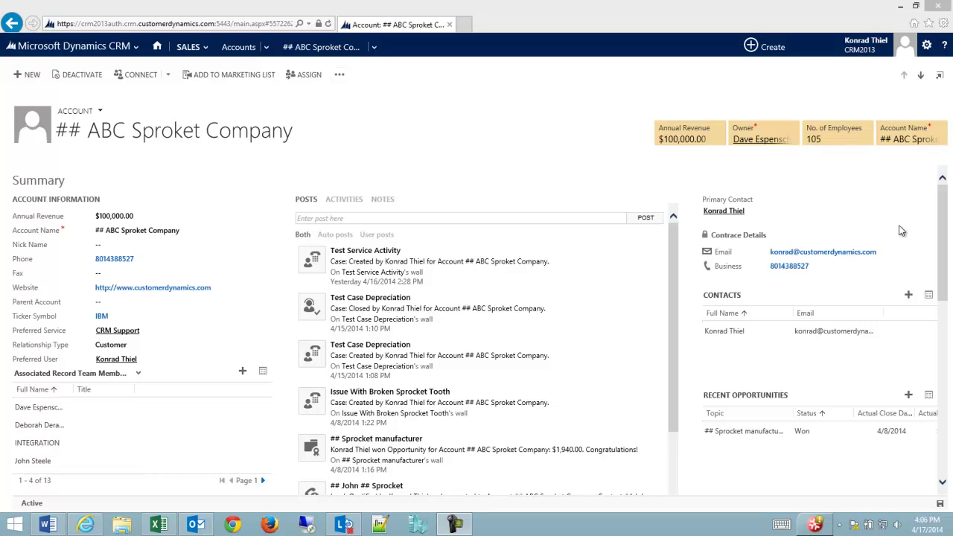
- Scroll through the ABC Sprocket Company account record and show its additional commands
{"action": "left_click_drag", "start_coordinate": [942, 212], "coordinate": [946, 374]}
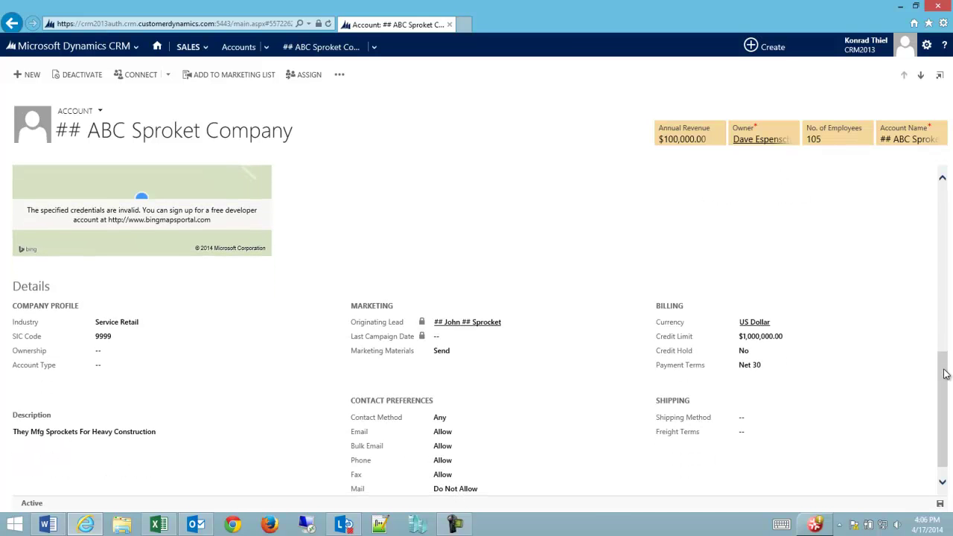
{"action": "left_click_drag", "start_coordinate": [948, 360], "coordinate": [732, 137]}
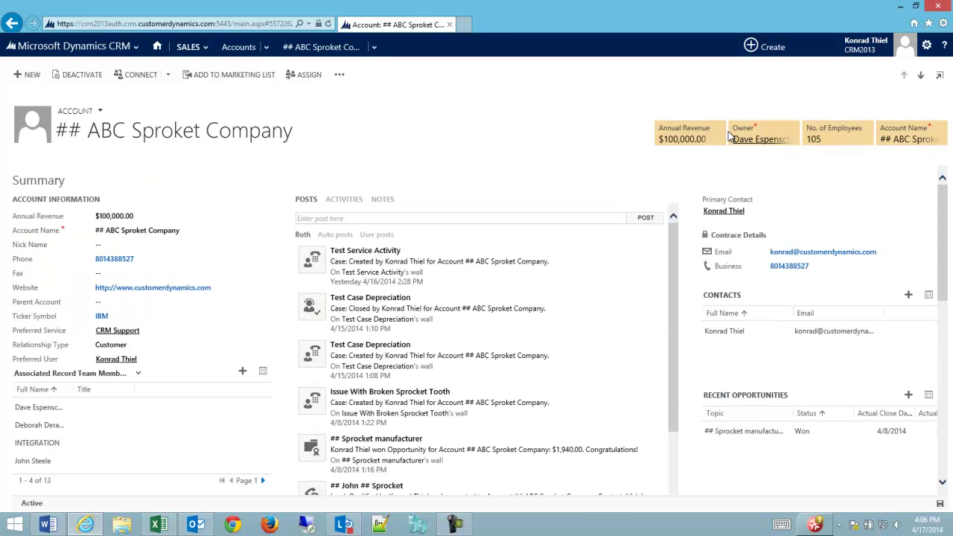
{"action": "left_click", "coordinate": [339, 75]}
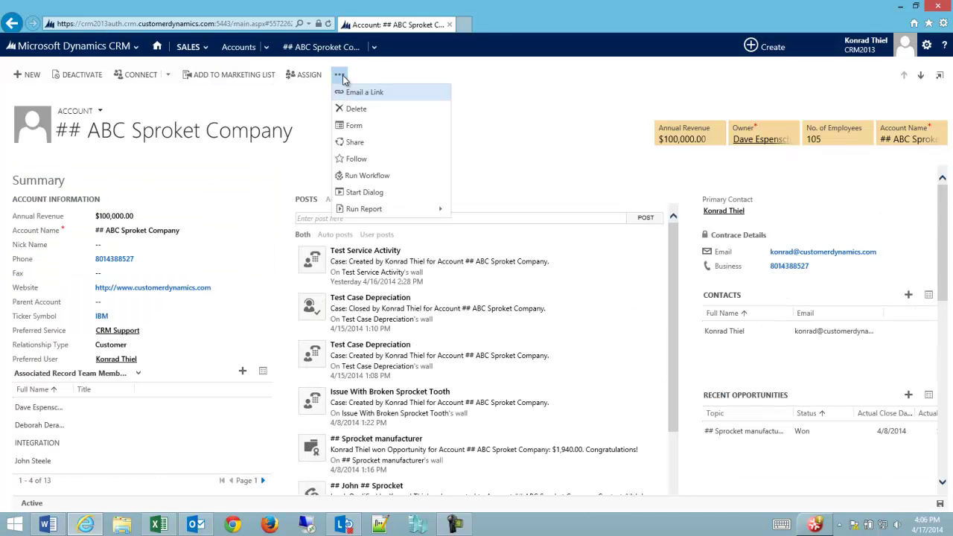
- Open the Account form in the editor and insert a new one-column tab
{"action": "left_click", "coordinate": [373, 125]}
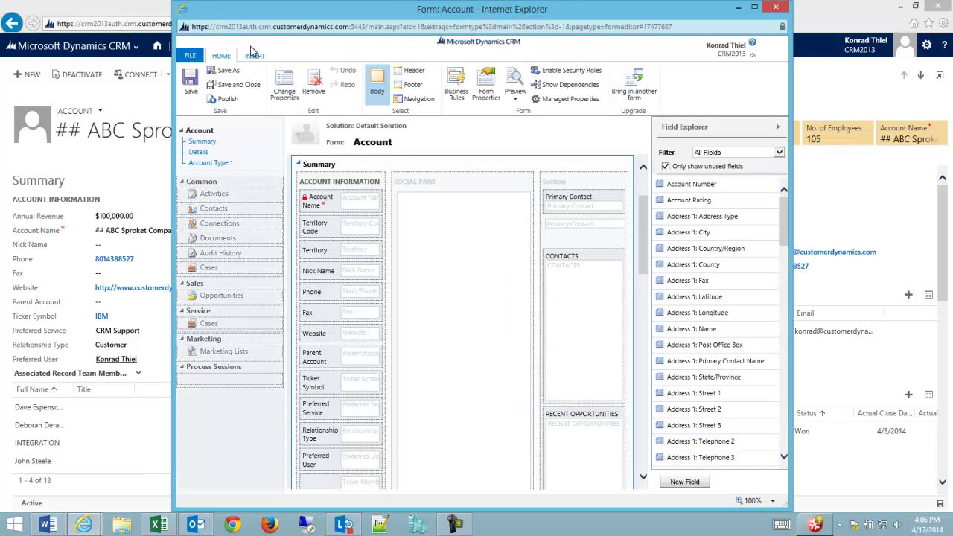
{"action": "left_click", "coordinate": [253, 56]}
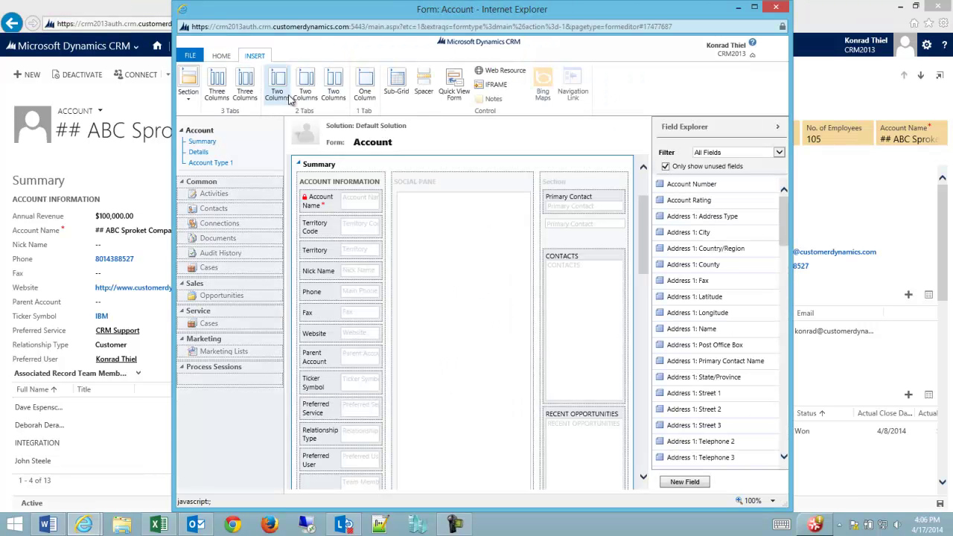
{"action": "left_click", "coordinate": [366, 88]}
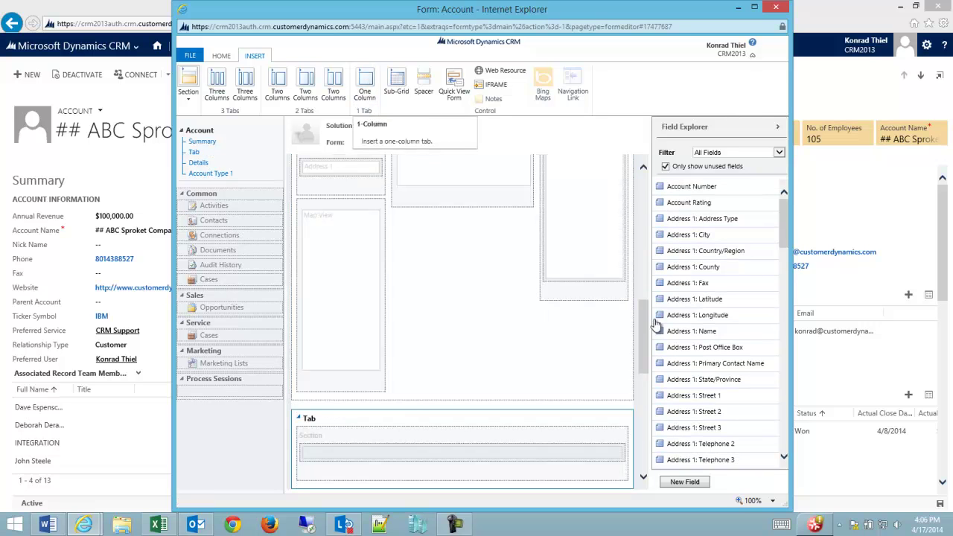
- Collapse the Summary and Details tabs around the new tab
{"action": "left_click_drag", "start_coordinate": [645, 325], "coordinate": [647, 198]}
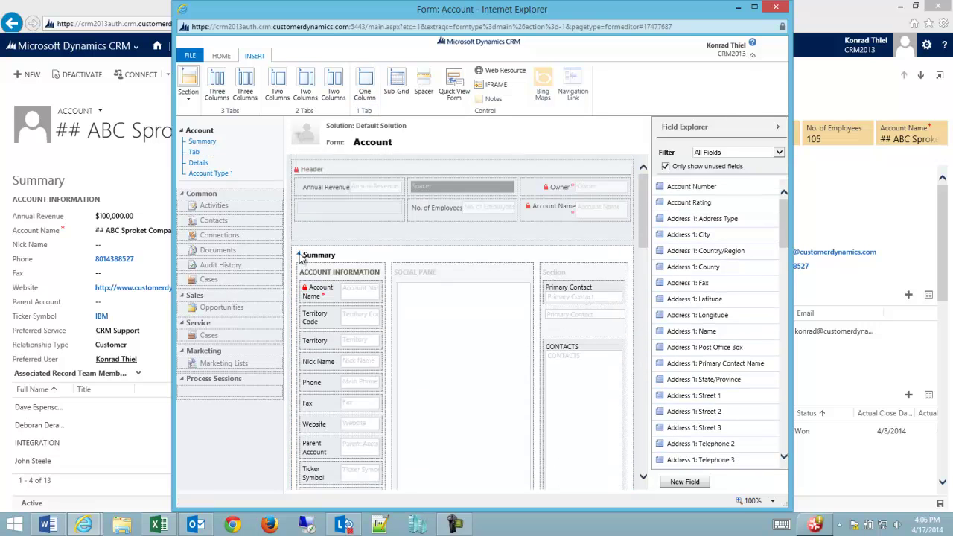
{"action": "scroll", "coordinate": [301, 258], "scroll_direction": "down", "scroll_amount": 1}
{"action": "left_click", "coordinate": [299, 165]}
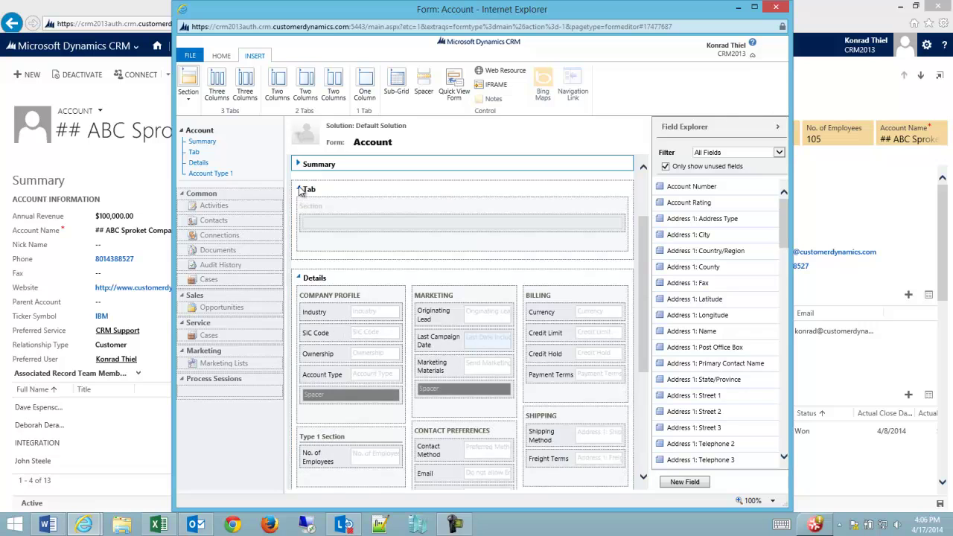
{"action": "scroll", "coordinate": [301, 285], "scroll_direction": "down", "scroll_amount": 1}
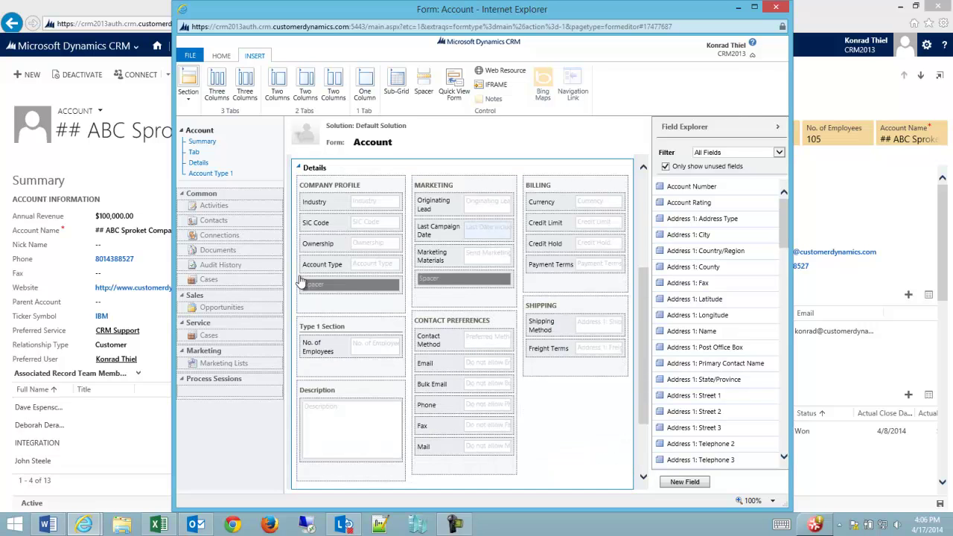
{"action": "left_click", "coordinate": [299, 168]}
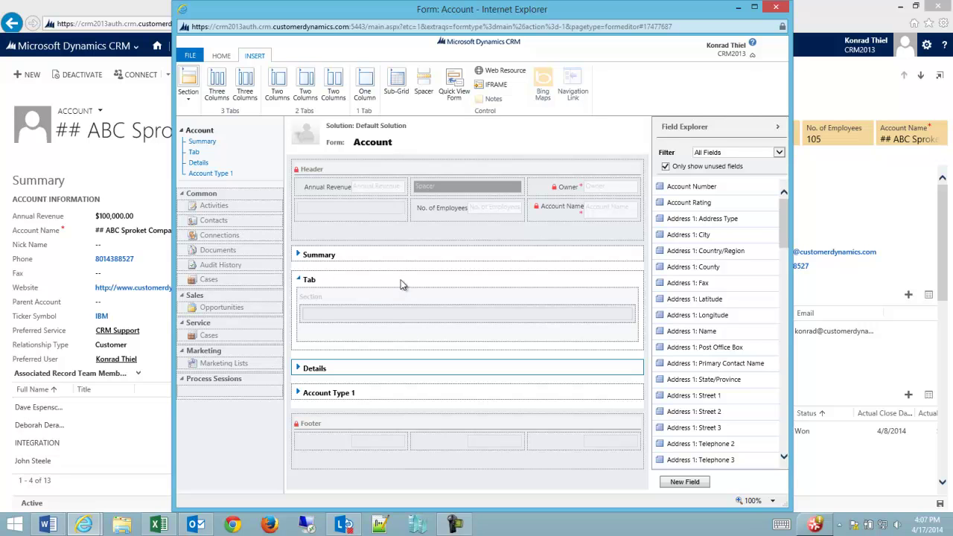
- Relabel the new tab 'Sales Stats' in Tab Properties and select its section
{"action": "double_click", "coordinate": [350, 283]}
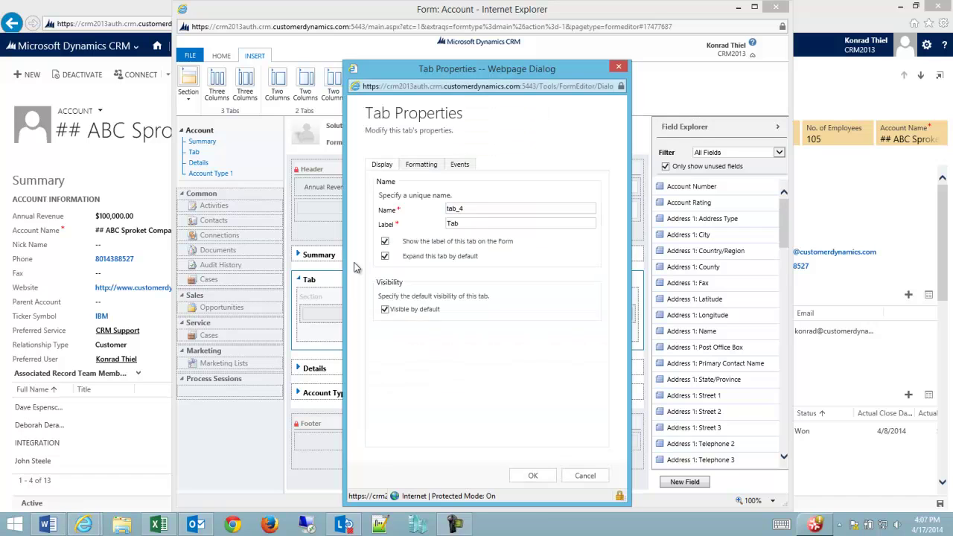
{"action": "left_click_drag", "start_coordinate": [470, 222], "coordinate": [365, 226]}
{"action": "type", "text": "Sales Stats"}
{"action": "left_click", "coordinate": [530, 477]}
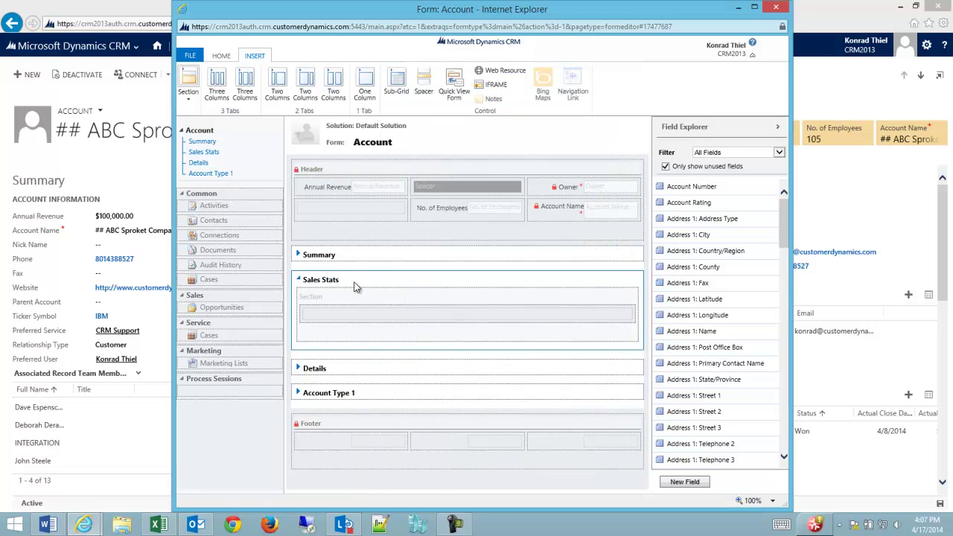
{"action": "left_click", "coordinate": [346, 302]}
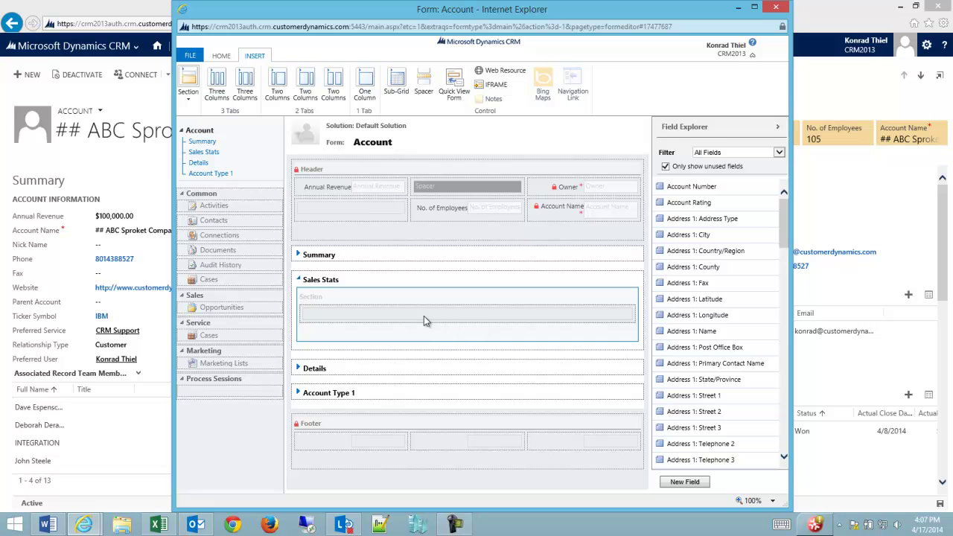
- Set the Sales Stats section's layout to Four columns in Section Properties
{"action": "double_click", "coordinate": [408, 303]}
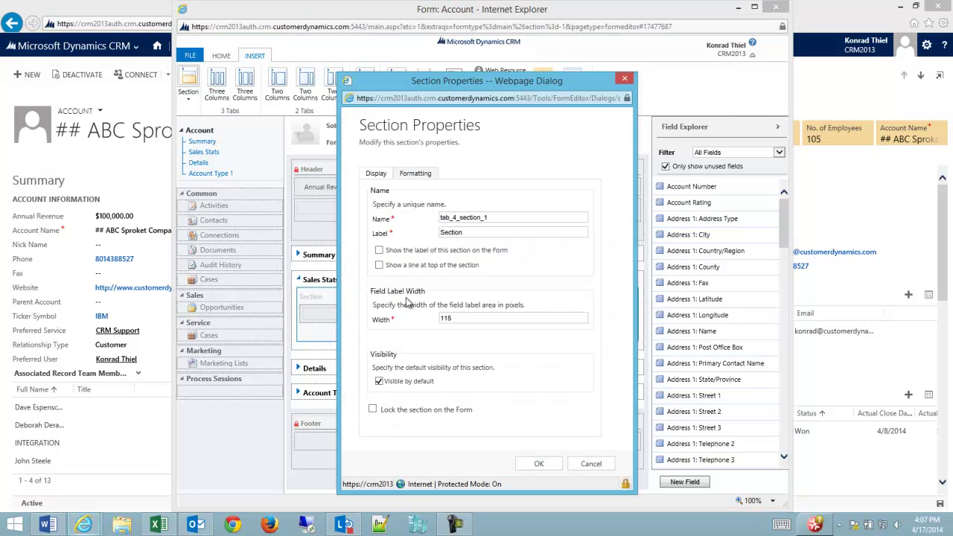
{"action": "left_click", "coordinate": [417, 174]}
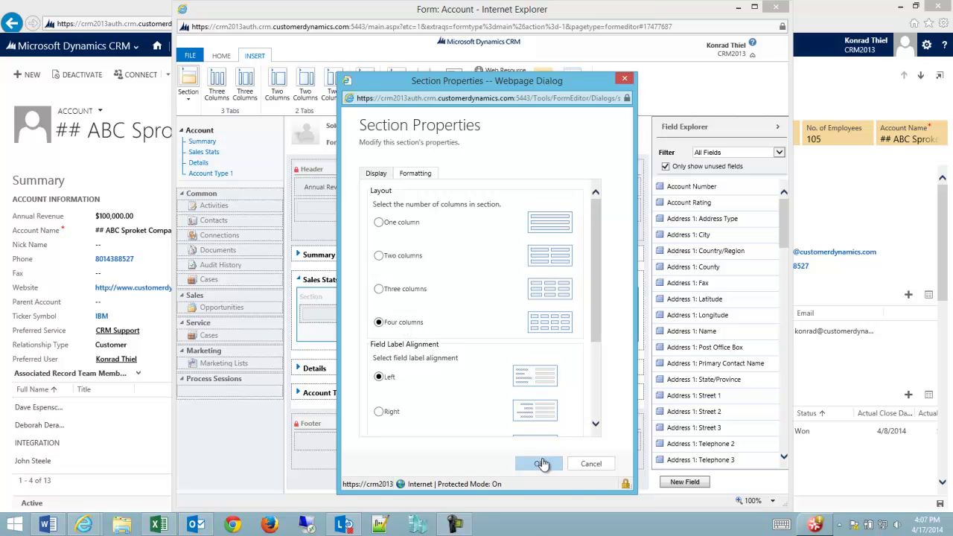
{"action": "left_click", "coordinate": [541, 464]}
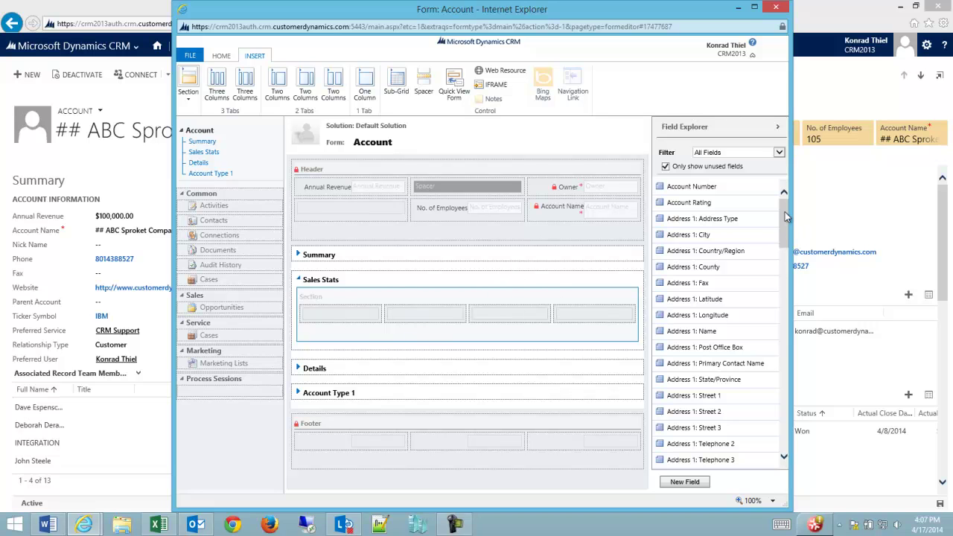
- Add Products Per Employee and No. of Employees to the Sales Stats section
{"action": "left_click_drag", "start_coordinate": [785, 202], "coordinate": [783, 389]}
{"action": "left_click_drag", "start_coordinate": [707, 368], "coordinate": [350, 320]}
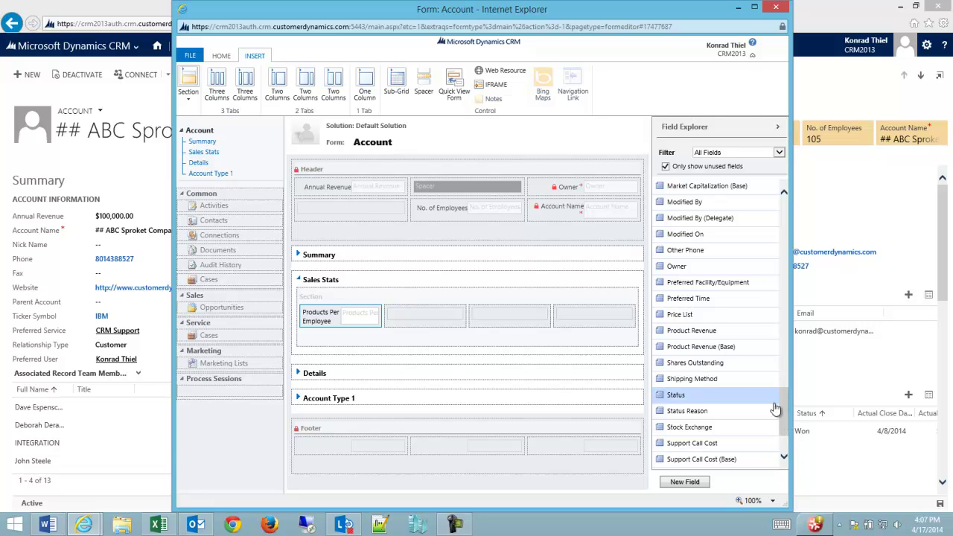
{"action": "left_click", "coordinate": [666, 167]}
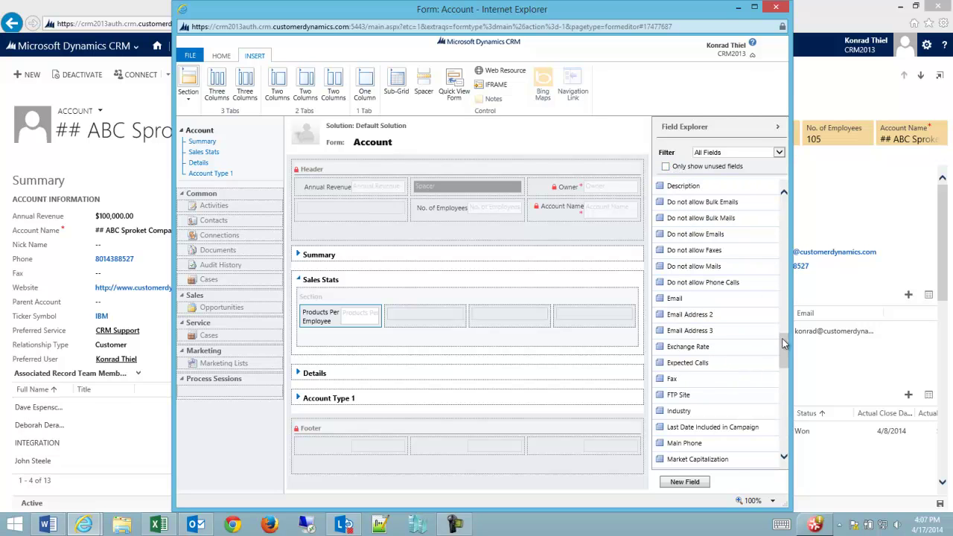
{"action": "scroll", "coordinate": [786, 345], "scroll_direction": "down", "scroll_amount": 6}
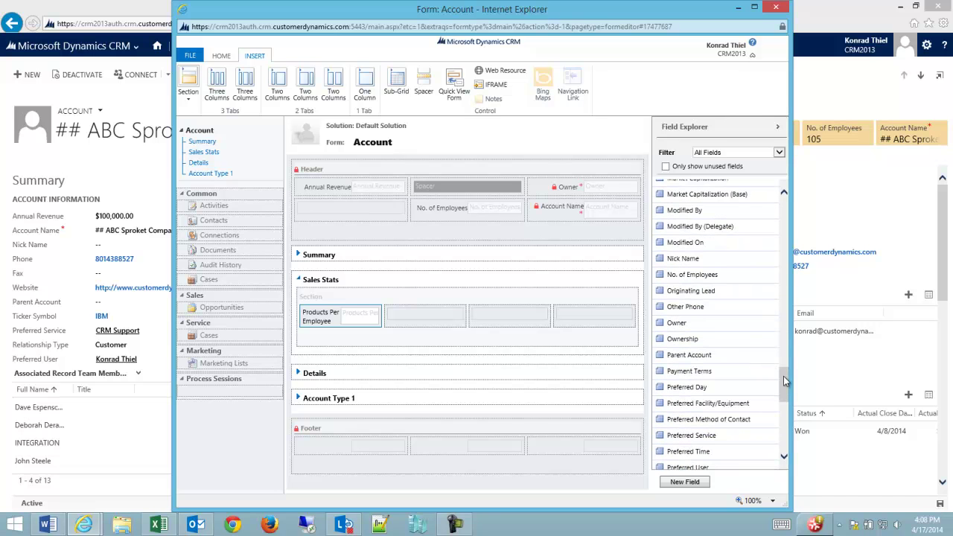
{"action": "left_click_drag", "start_coordinate": [692, 279], "coordinate": [437, 320]}
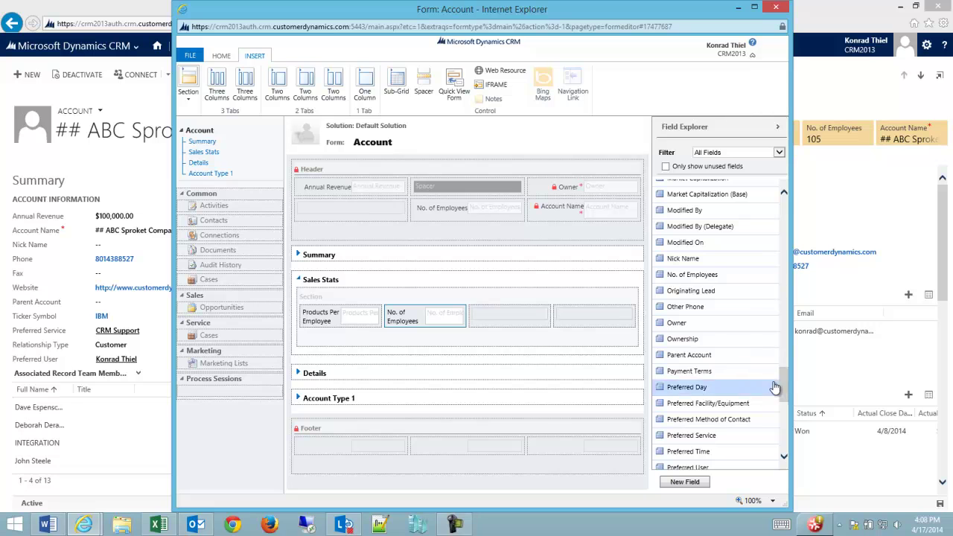
- Add Total Products, Product Revenue and Support Call Cost from Field Explorer
{"action": "left_click_drag", "start_coordinate": [790, 382], "coordinate": [790, 425]}
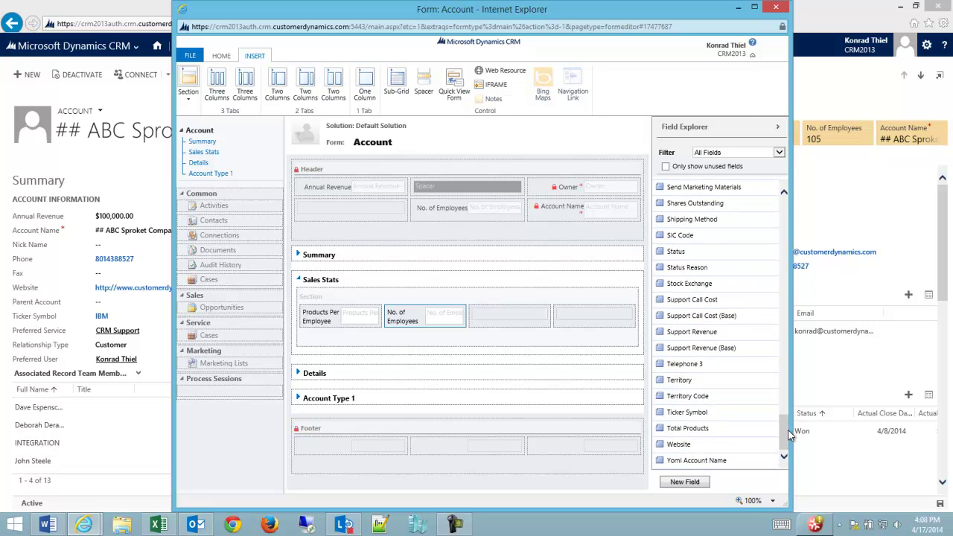
{"action": "left_click_drag", "start_coordinate": [693, 428], "coordinate": [549, 346]}
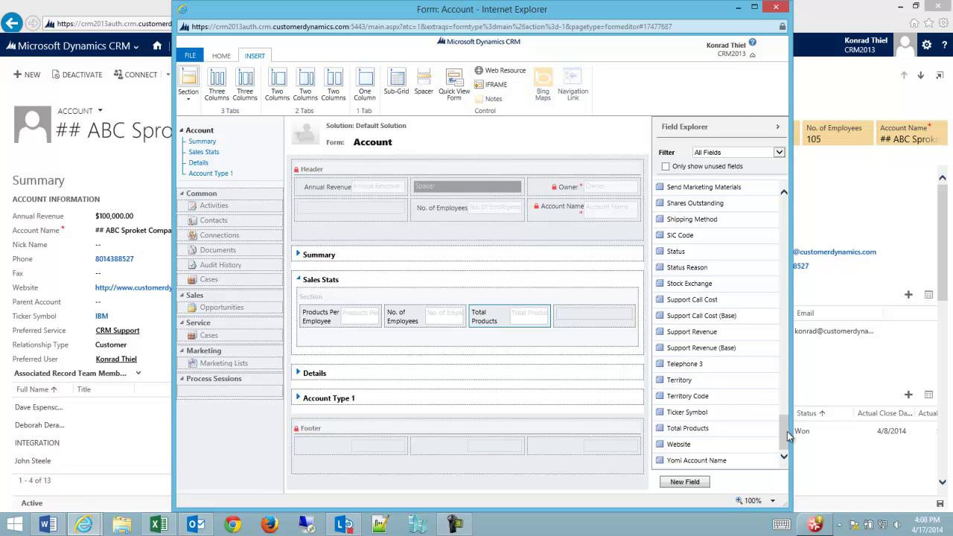
{"action": "left_click_drag", "start_coordinate": [784, 432], "coordinate": [784, 397]}
{"action": "scroll", "coordinate": [783, 397], "scroll_direction": "down", "scroll_amount": 2}
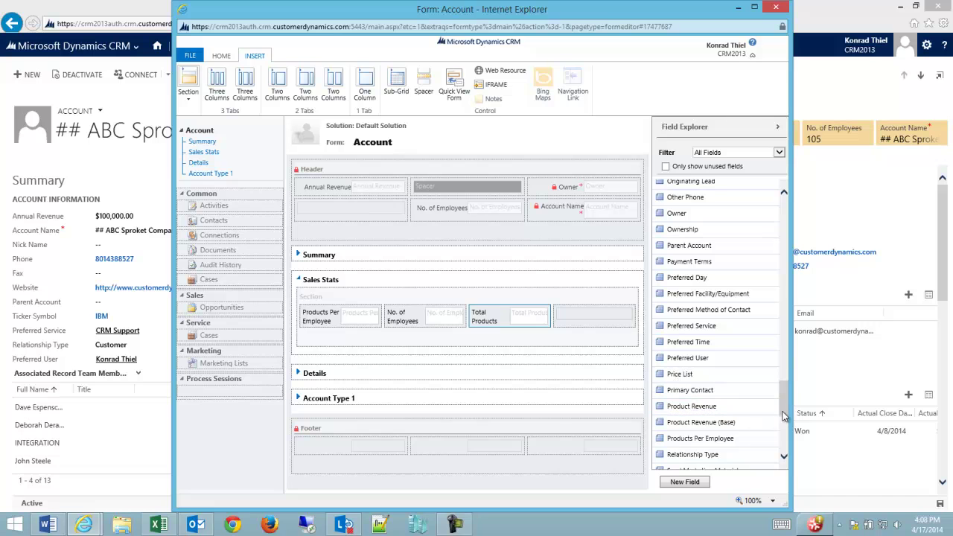
{"action": "left_click_drag", "start_coordinate": [787, 399], "coordinate": [787, 407]}
{"action": "scroll", "coordinate": [786, 406], "scroll_direction": "down", "scroll_amount": 1}
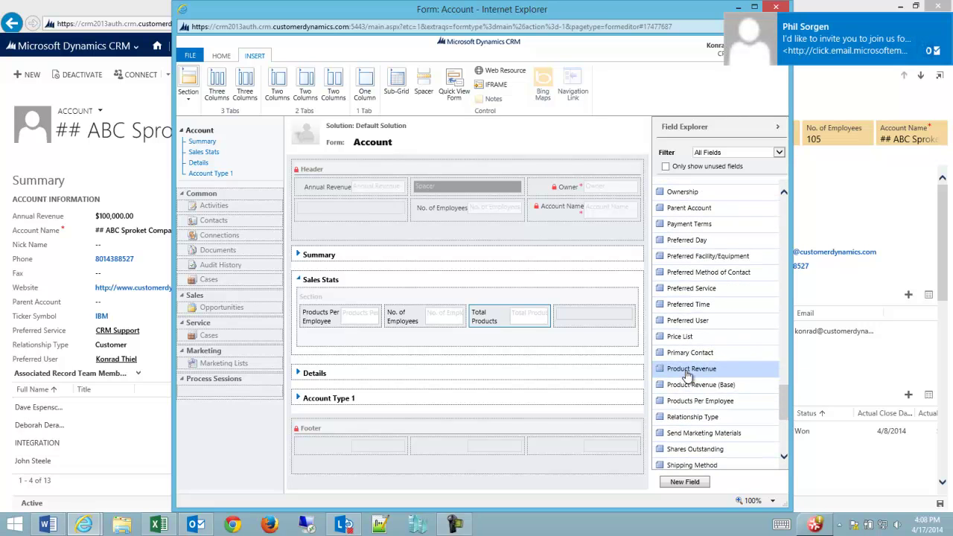
{"action": "left_click_drag", "start_coordinate": [681, 373], "coordinate": [589, 318]}
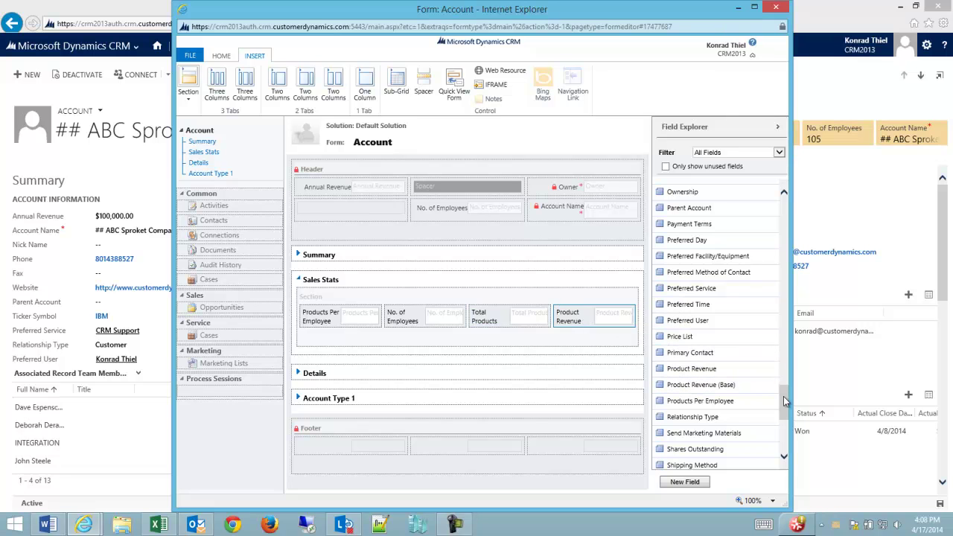
{"action": "scroll", "coordinate": [783, 397], "scroll_direction": "up", "scroll_amount": 2}
{"action": "scroll", "coordinate": [784, 395], "scroll_direction": "down", "scroll_amount": 7}
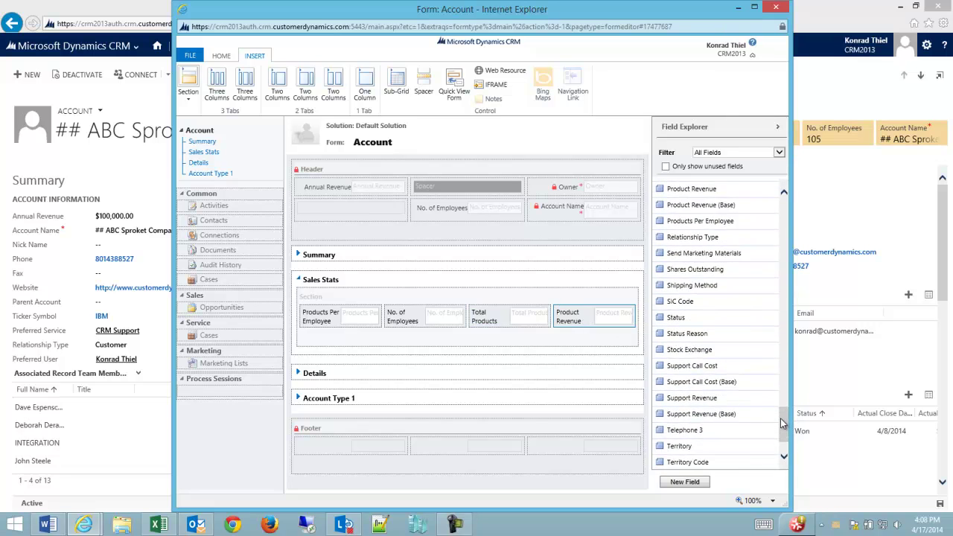
{"action": "left_click_drag", "start_coordinate": [693, 366], "coordinate": [341, 339]}
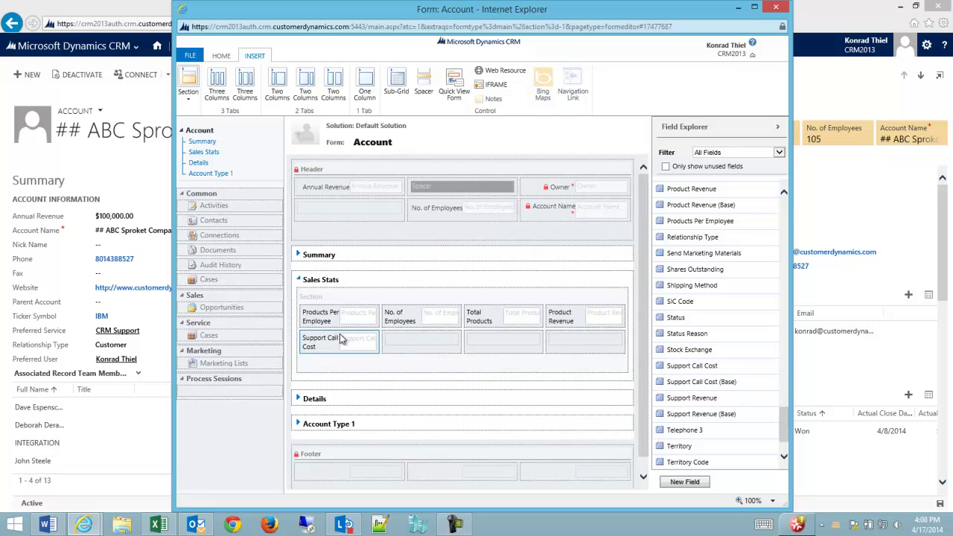
- Insert a blank spacer and place it beside Support Call Cost
{"action": "left_click", "coordinate": [222, 58]}
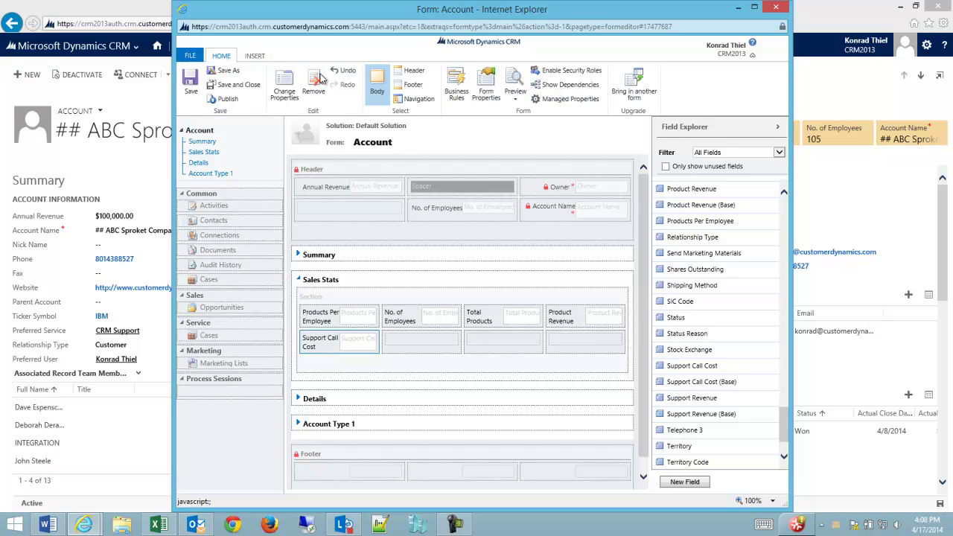
{"action": "left_click", "coordinate": [255, 56]}
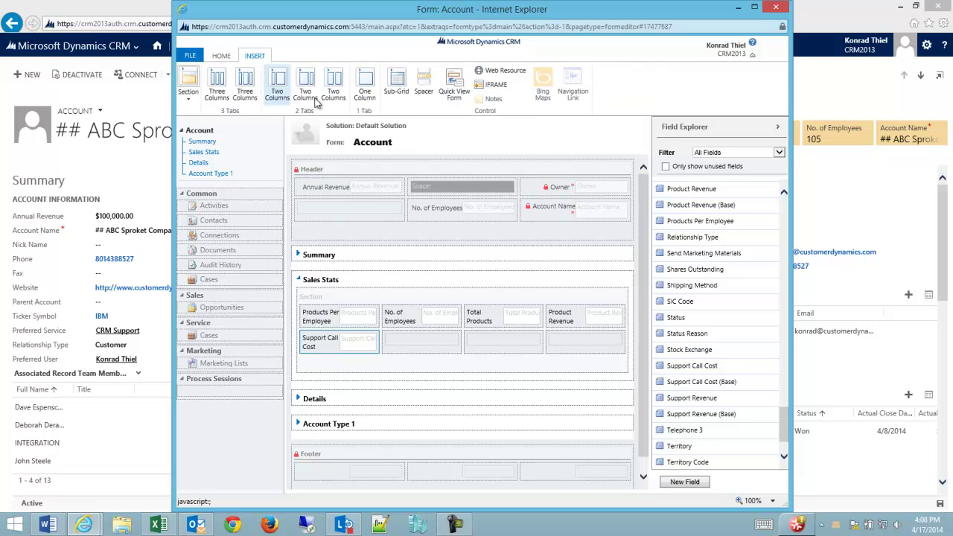
{"action": "left_click", "coordinate": [428, 95]}
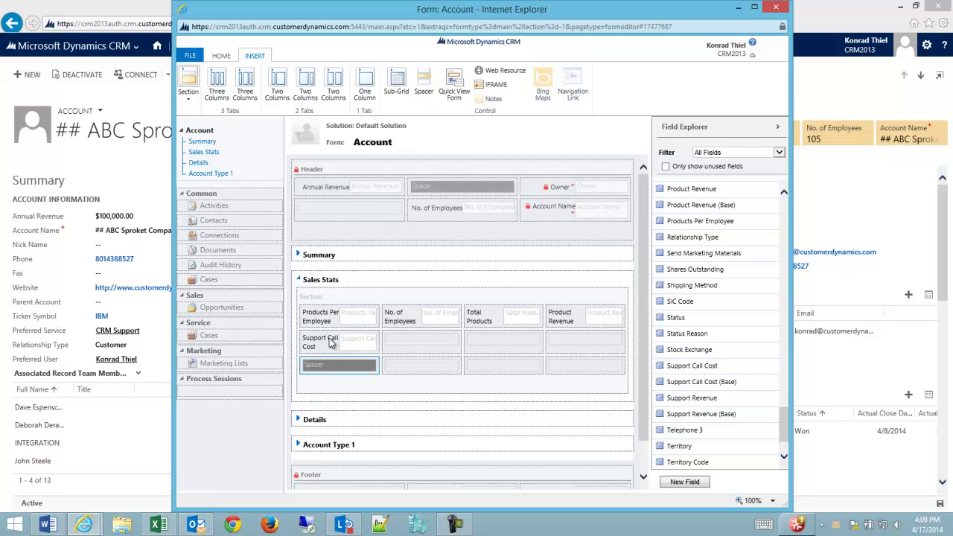
{"action": "left_click", "coordinate": [334, 367]}
{"action": "left_click_drag", "start_coordinate": [334, 368], "coordinate": [410, 352]}
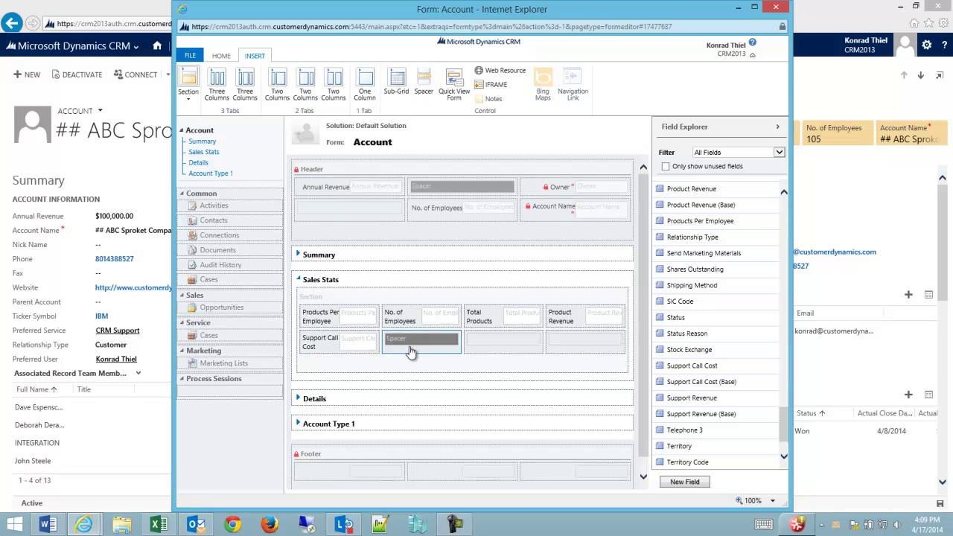
- Add Expected Calls and Support Revenue to the section's second row
{"action": "scroll", "coordinate": [796, 370], "scroll_direction": "up", "scroll_amount": 1}
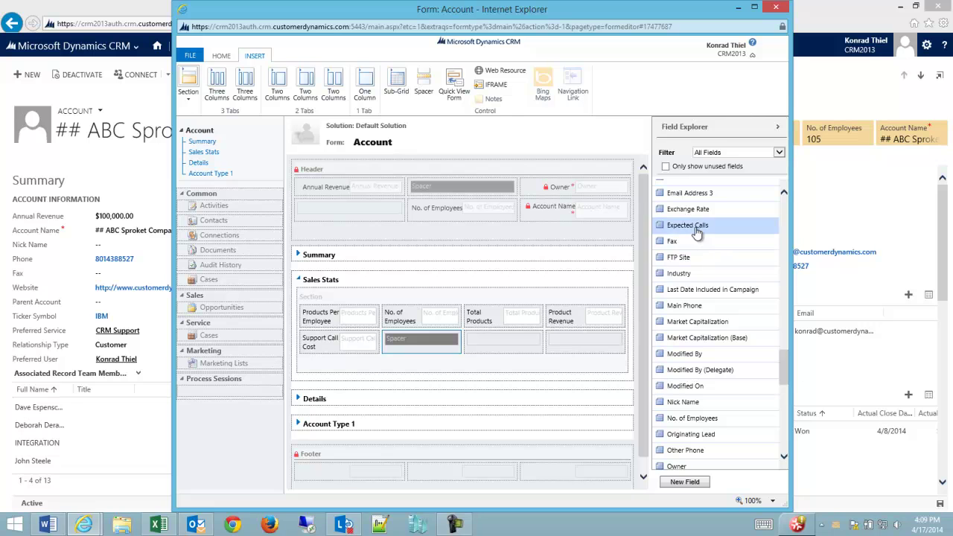
{"action": "left_click_drag", "start_coordinate": [698, 225], "coordinate": [546, 356]}
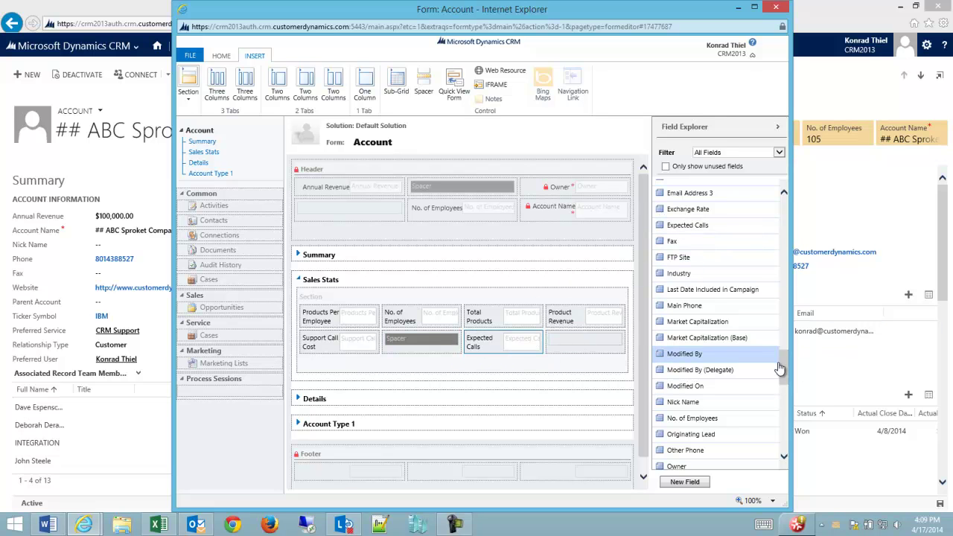
{"action": "left_click_drag", "start_coordinate": [783, 372], "coordinate": [785, 429]}
{"action": "left_click_drag", "start_coordinate": [692, 332], "coordinate": [579, 341]}
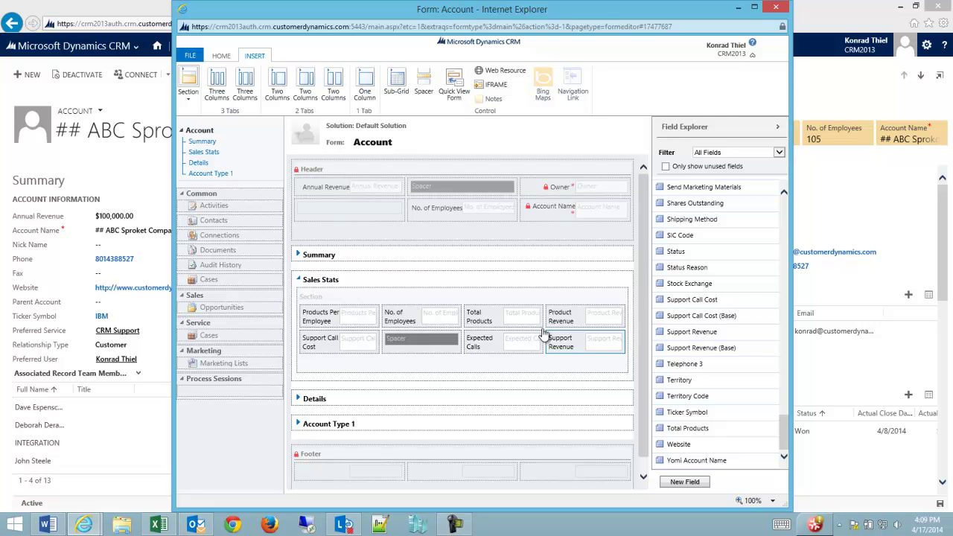
- Rename the Sales Stats section to 'Product & Support Sales' with its label shown on the form
{"action": "double_click", "coordinate": [524, 299]}
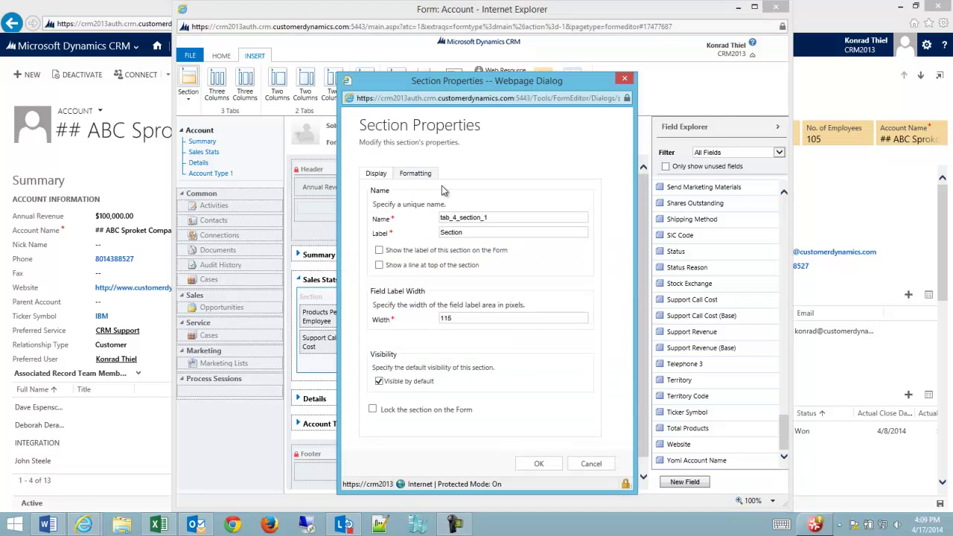
{"action": "double_click", "coordinate": [477, 233]}
{"action": "left_click_drag", "start_coordinate": [524, 82], "coordinate": [651, 85]}
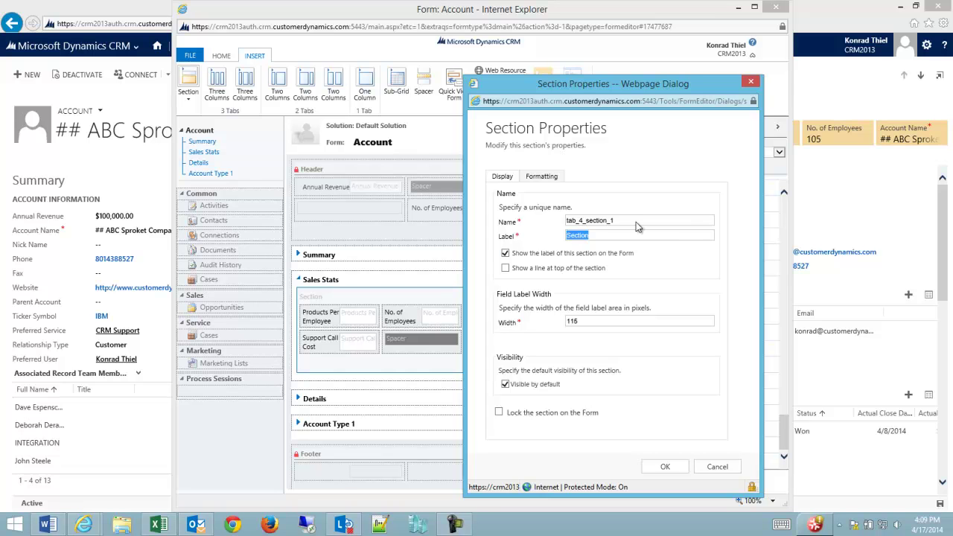
{"action": "left_click", "coordinate": [629, 246]}
{"action": "key", "text": "ctrl+a"}
{"action": "type", "text": "Product & Support Sales"}
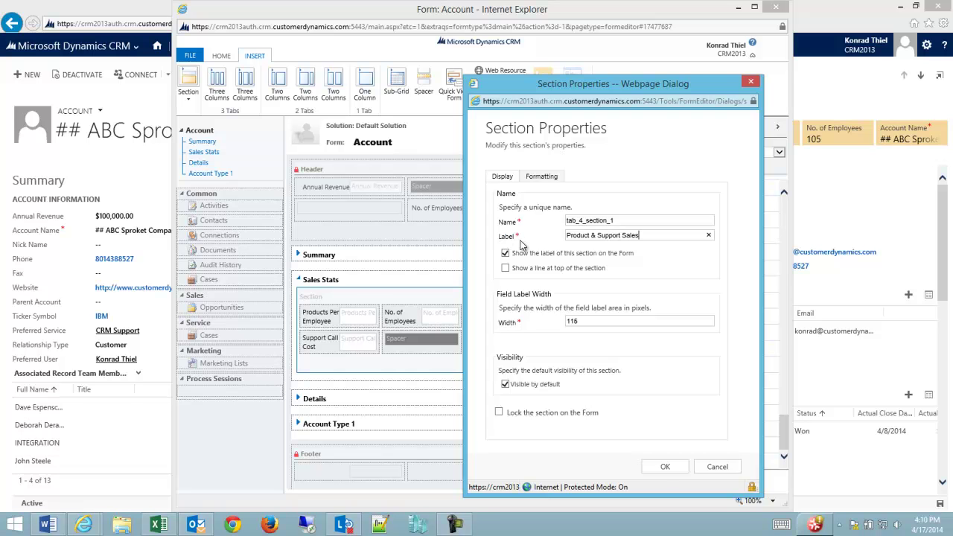
{"action": "left_click", "coordinate": [665, 466]}
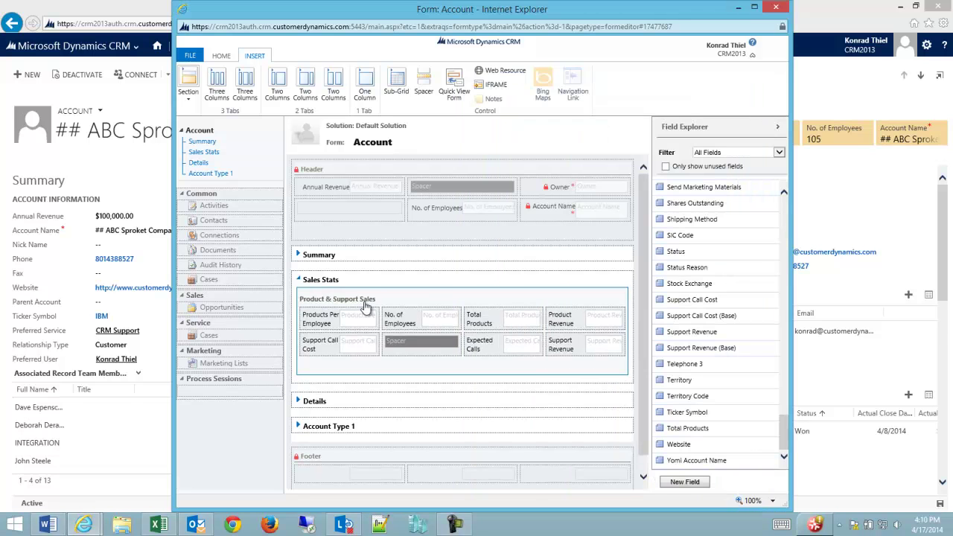
- Publish the customized Account form and close the editor to return to the account
{"action": "left_click", "coordinate": [221, 56]}
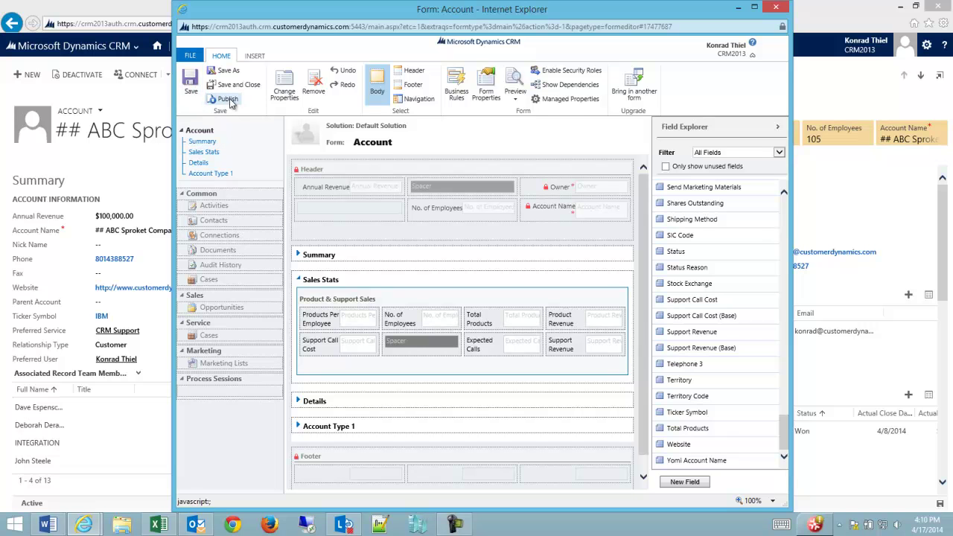
{"action": "left_click", "coordinate": [224, 99]}
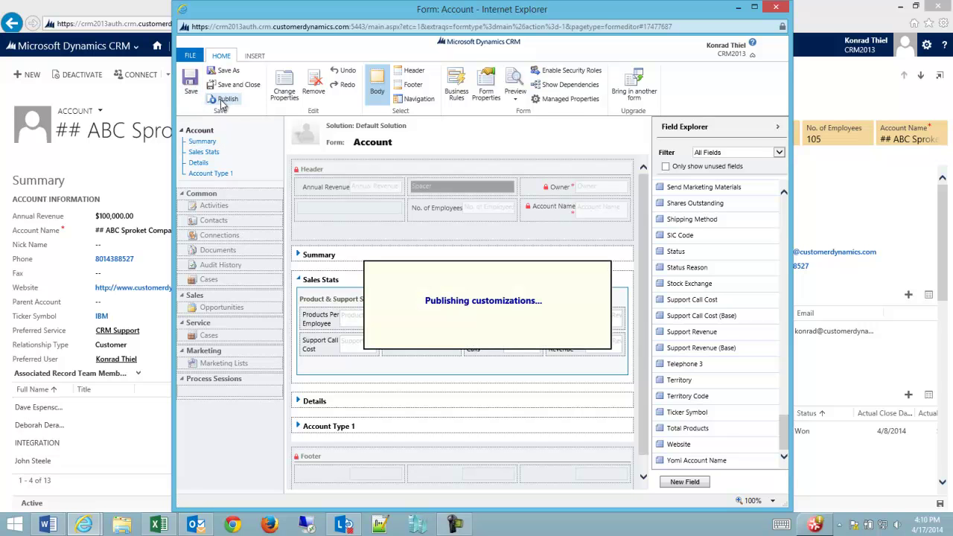
{"action": "left_click", "coordinate": [152, 8]}
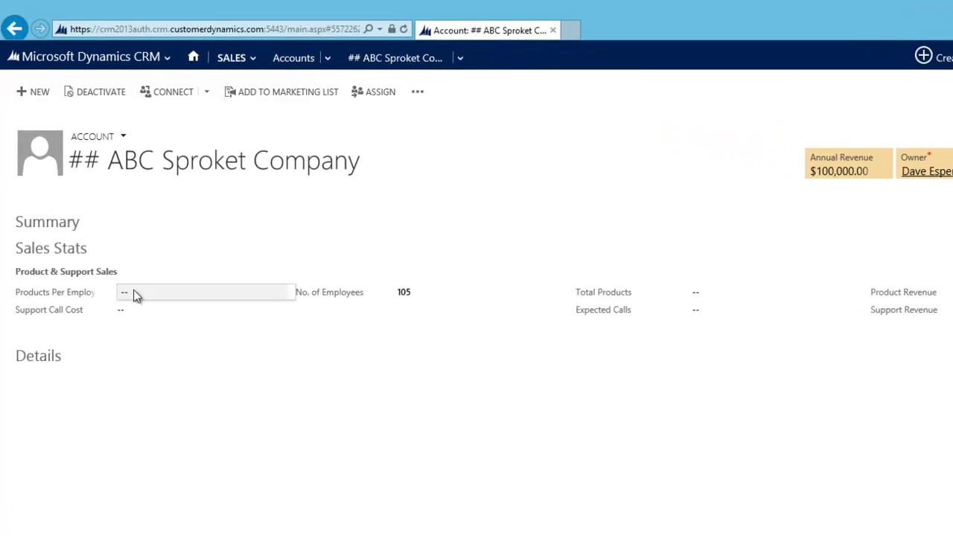
- Enter 10 in Products Per Employee, then move to Total Products
{"action": "left_click", "coordinate": [135, 294]}
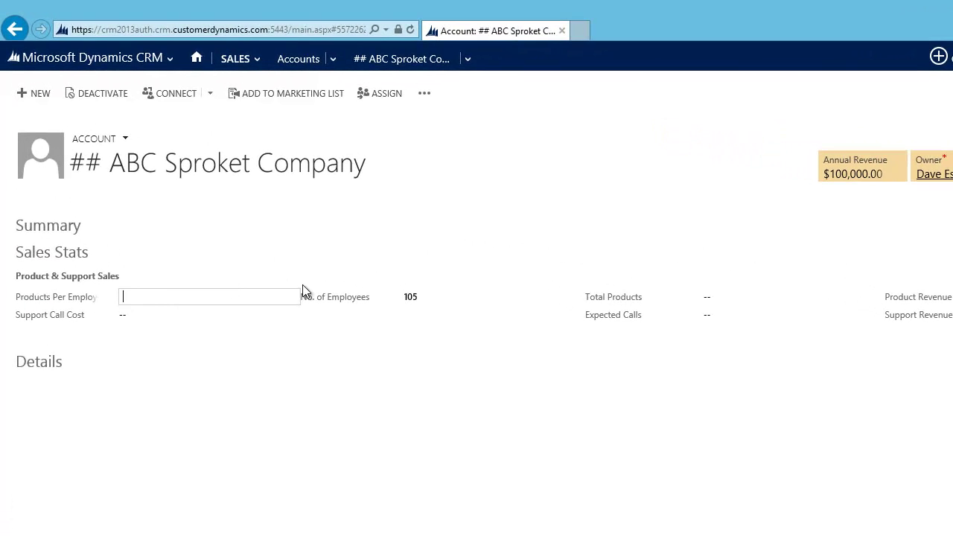
{"action": "type", "text": "10"}
{"action": "left_click", "coordinate": [727, 300]}
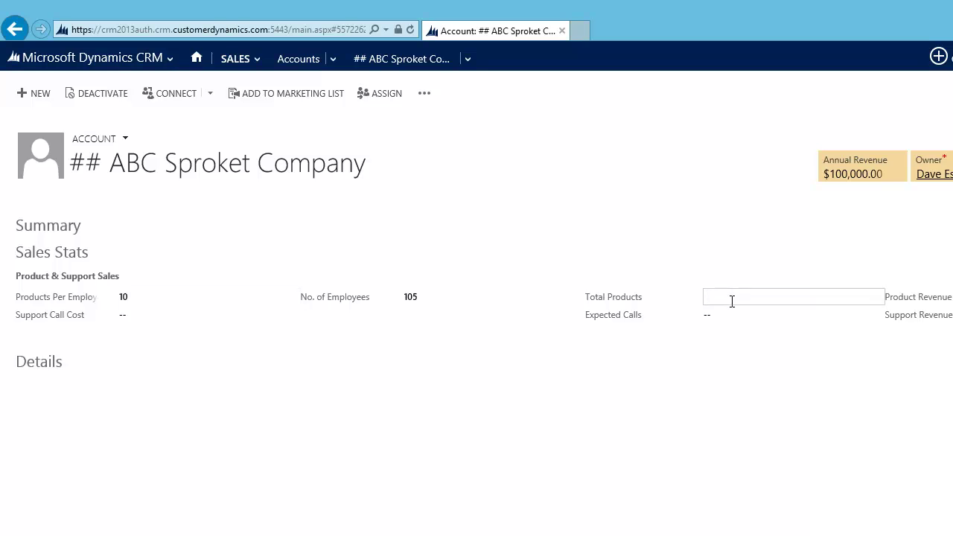